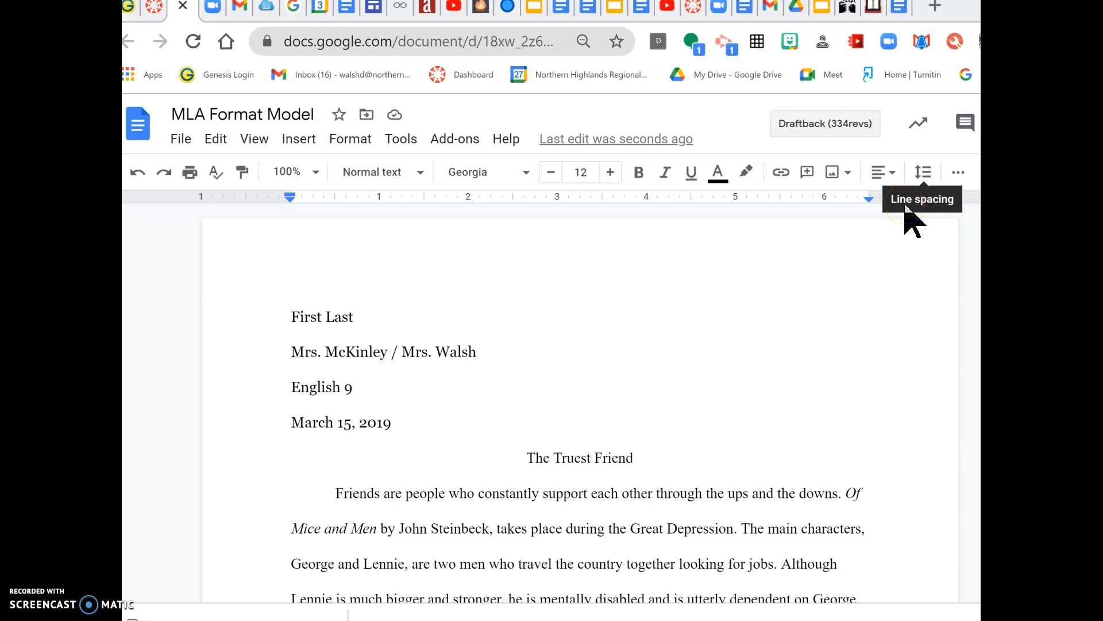
# Check the line spacing setting of the heading lines and look over the spacing of the first paragraphs.
pyautogui.click(924, 175)
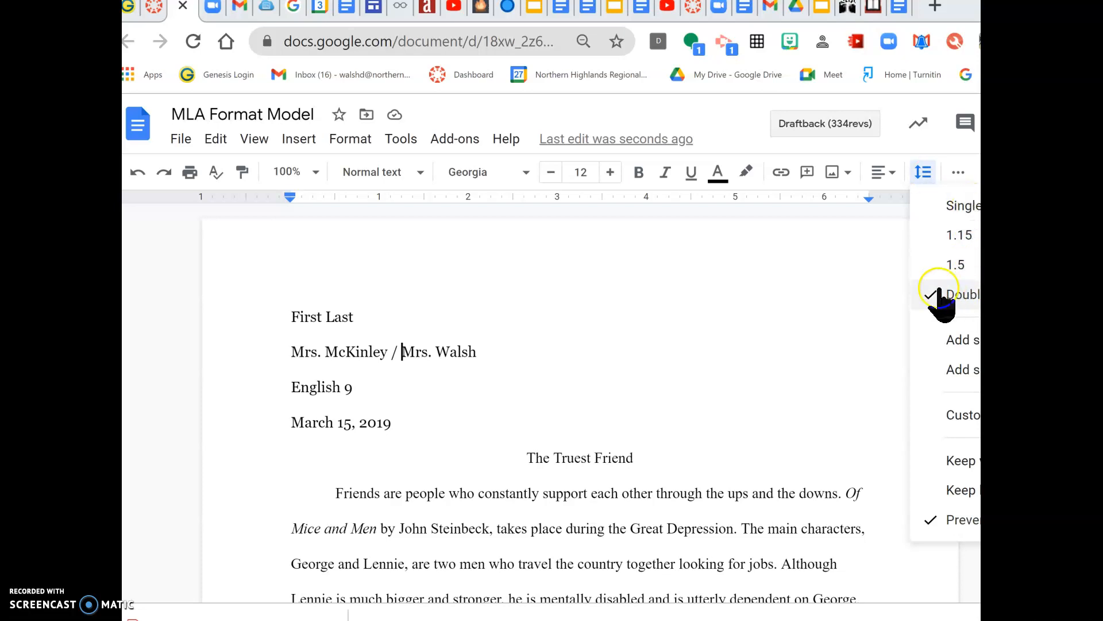
pyautogui.click(727, 342)
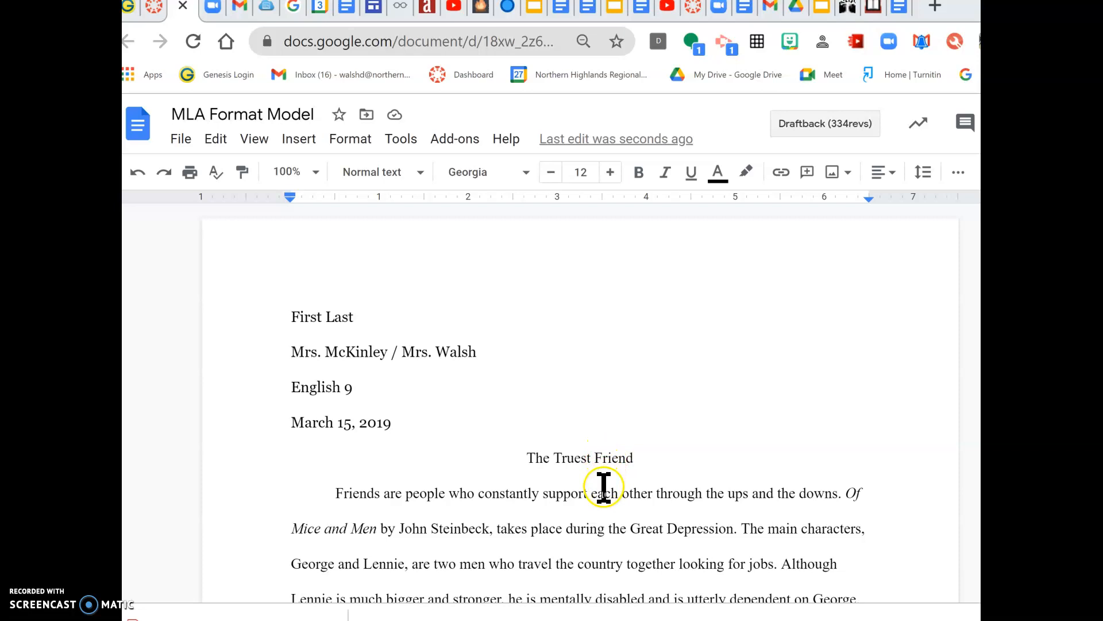
pyautogui.scroll(-3, 603, 493)
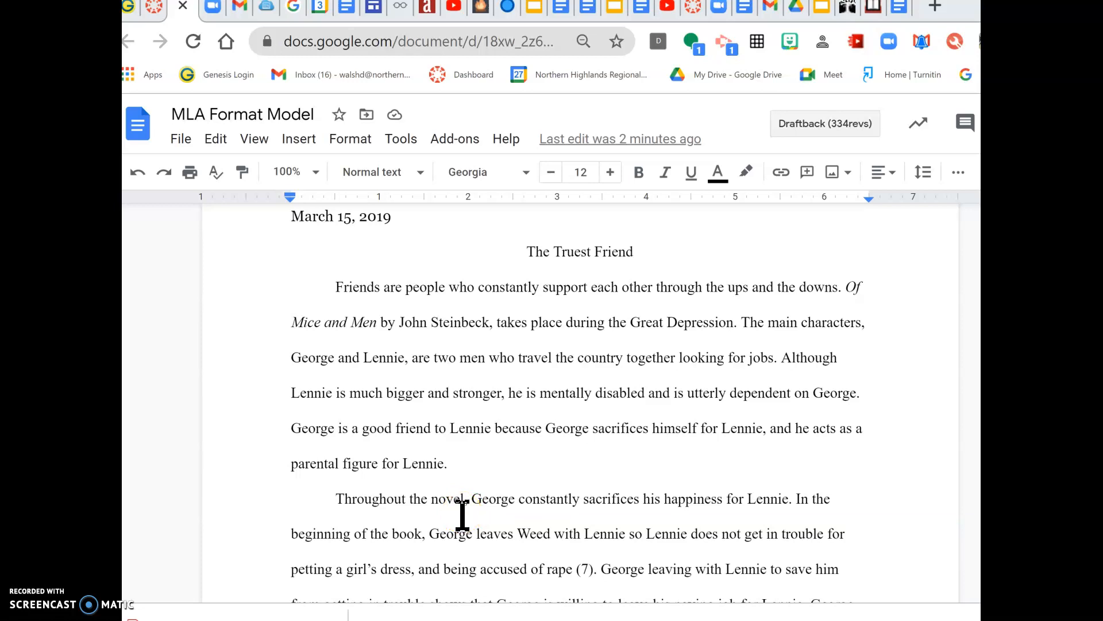
pyautogui.scroll(3, 461, 514)
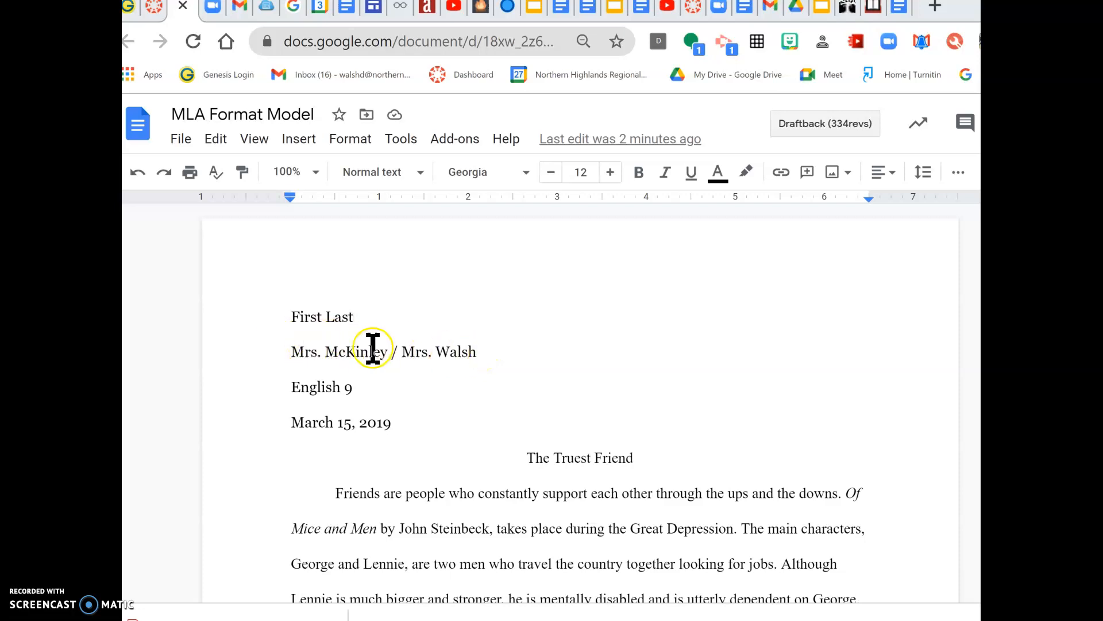
# Replace the date in the essay's heading with February 12, 2021.
pyautogui.click(398, 351)
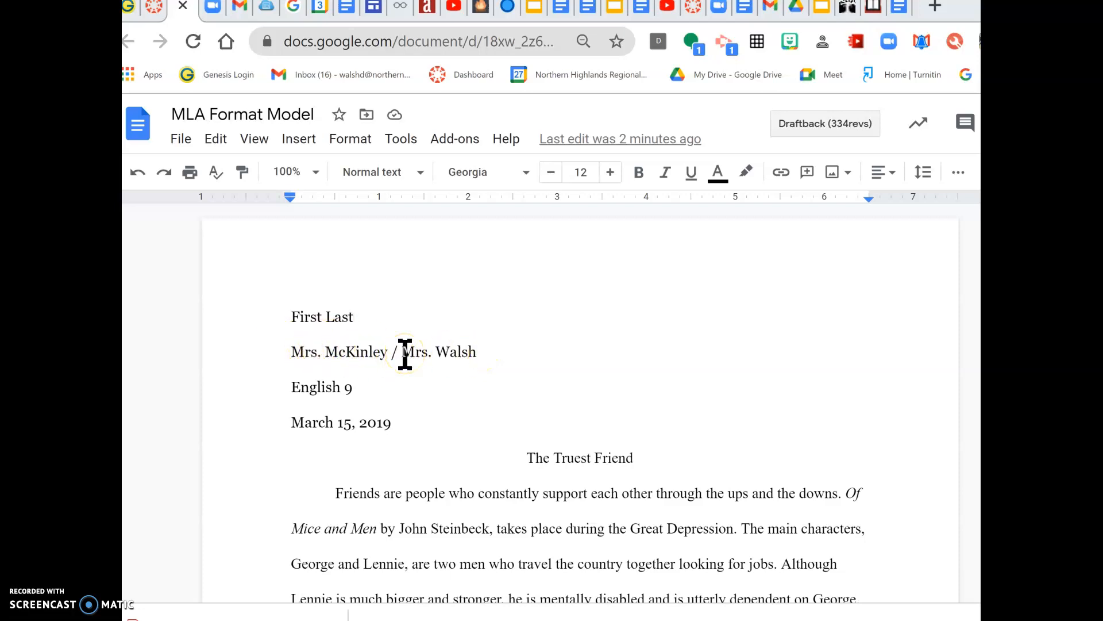
pyautogui.click(475, 353)
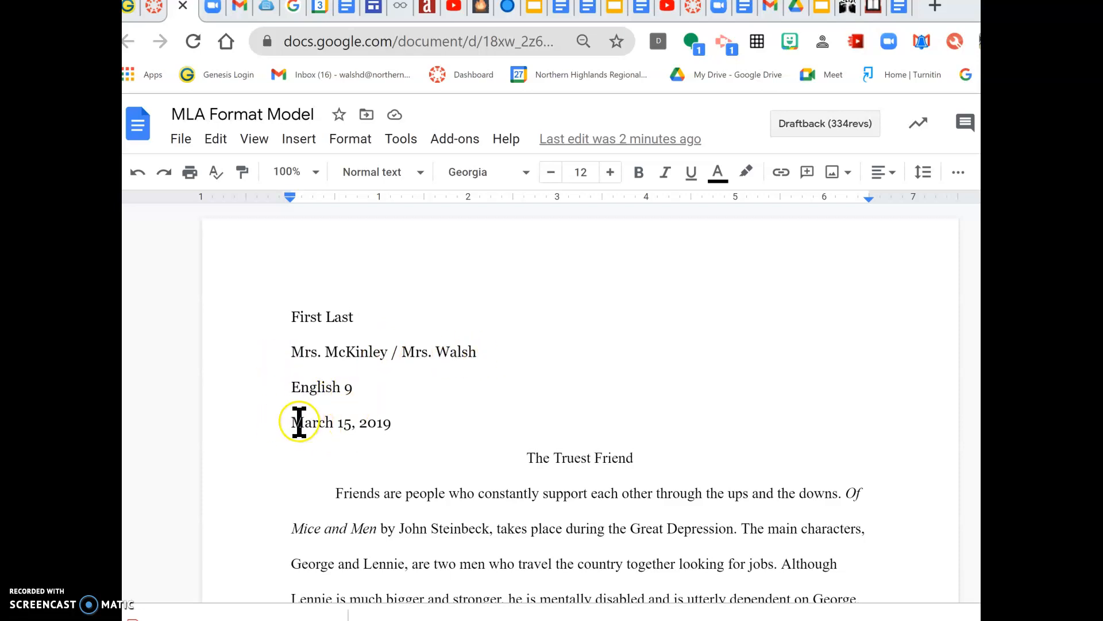
pyautogui.moveTo(291, 425); pyautogui.dragTo(390, 425)
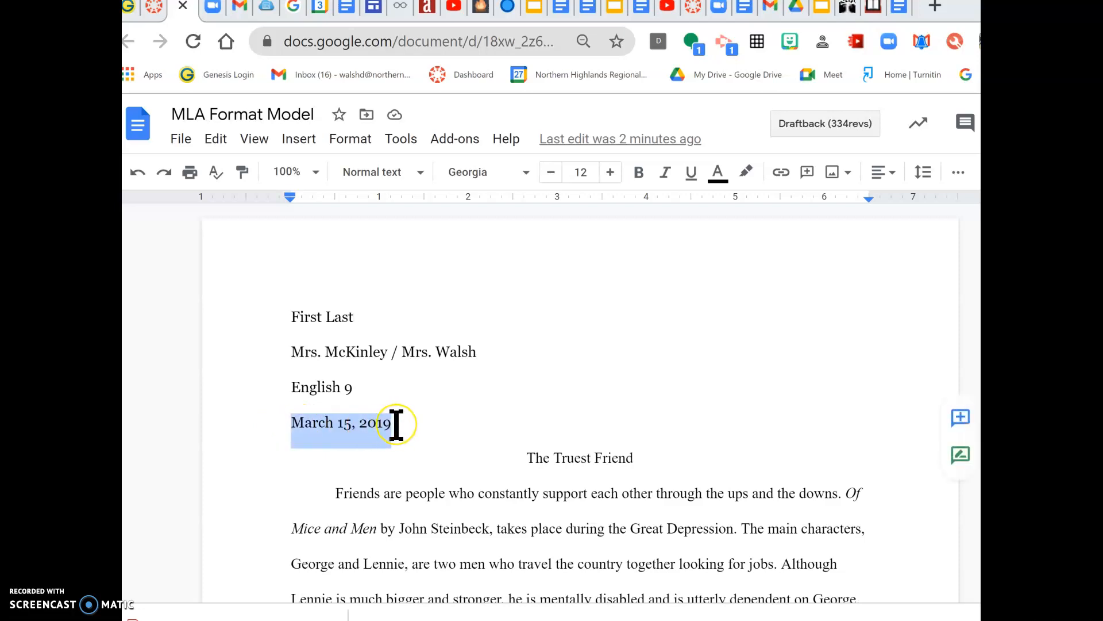
pyautogui.write('February')
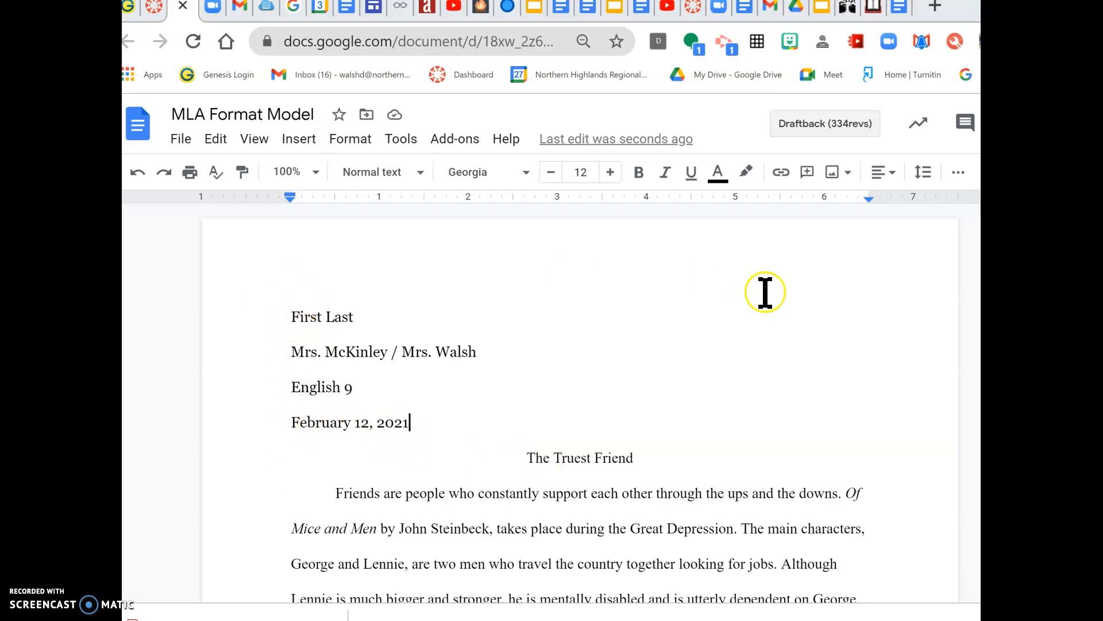
# Left-align the title "The Truest Friend" and center it again above the first paragraph.
pyautogui.click(525, 454)
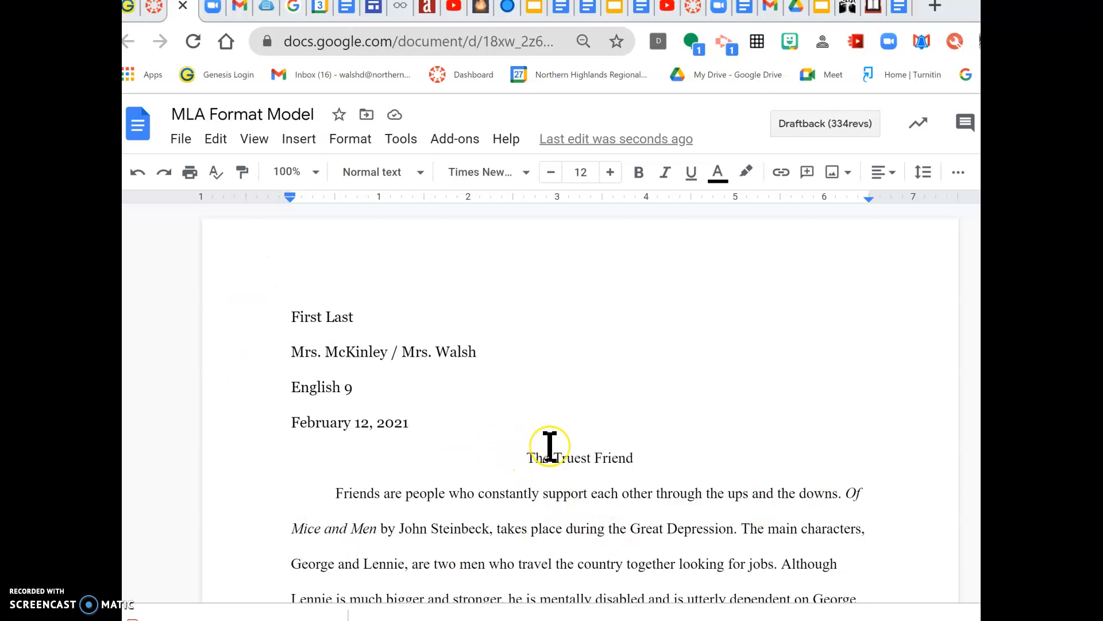
pyautogui.hotkey('ctrl', 'shift', 'l')
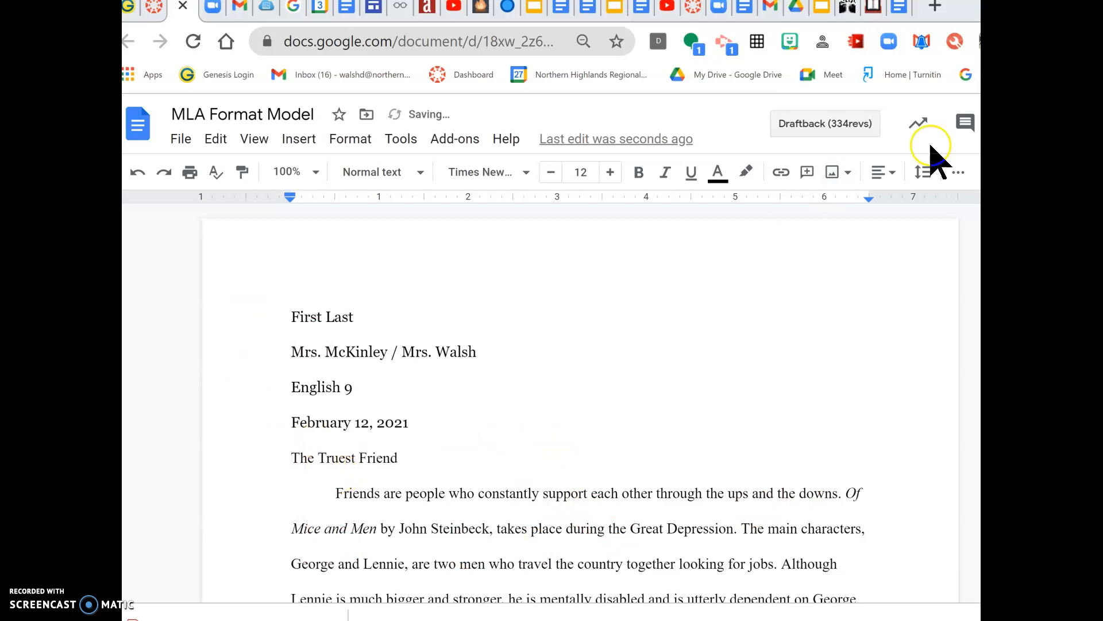
pyautogui.click(889, 176)
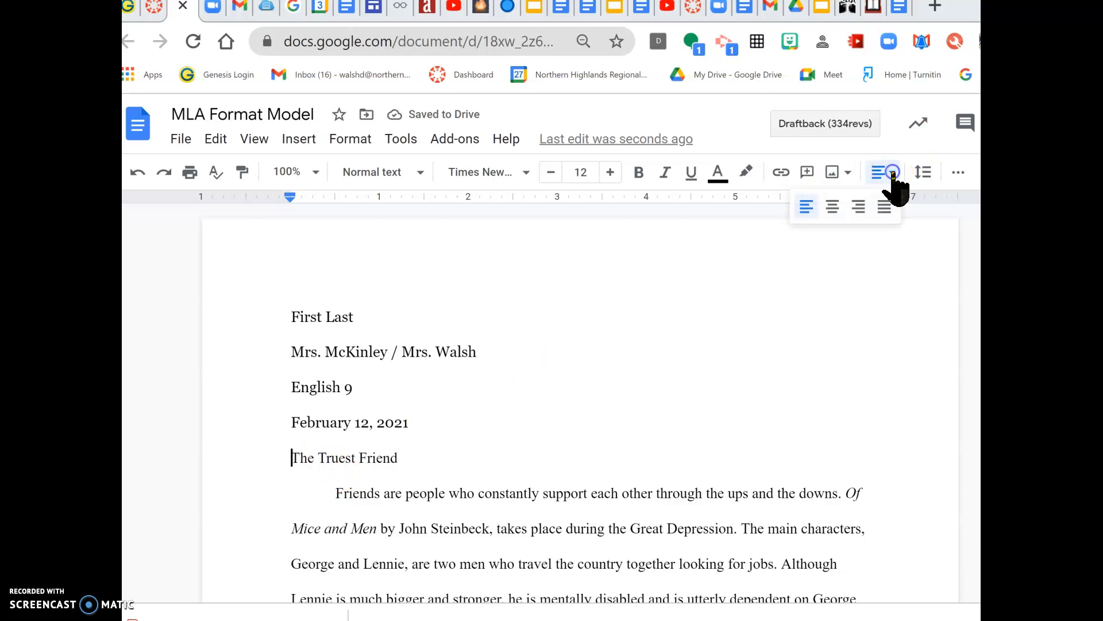
pyautogui.click(834, 209)
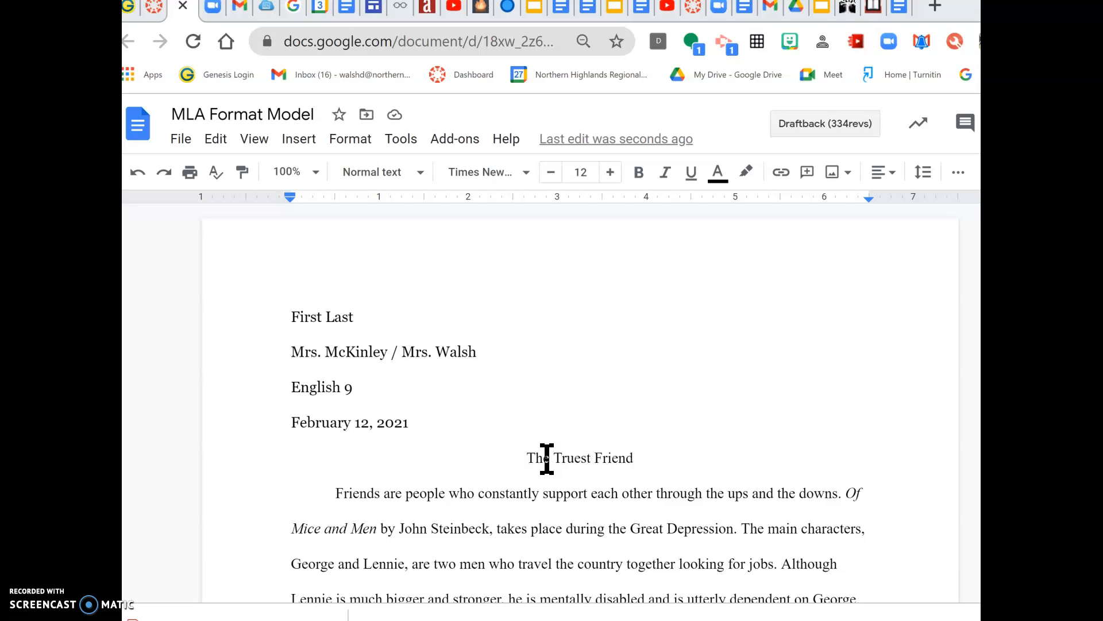
# Examine the paragraph indents, the in-text page citations and the page break between the first and second pages.
pyautogui.scroll(-2, 546, 458)
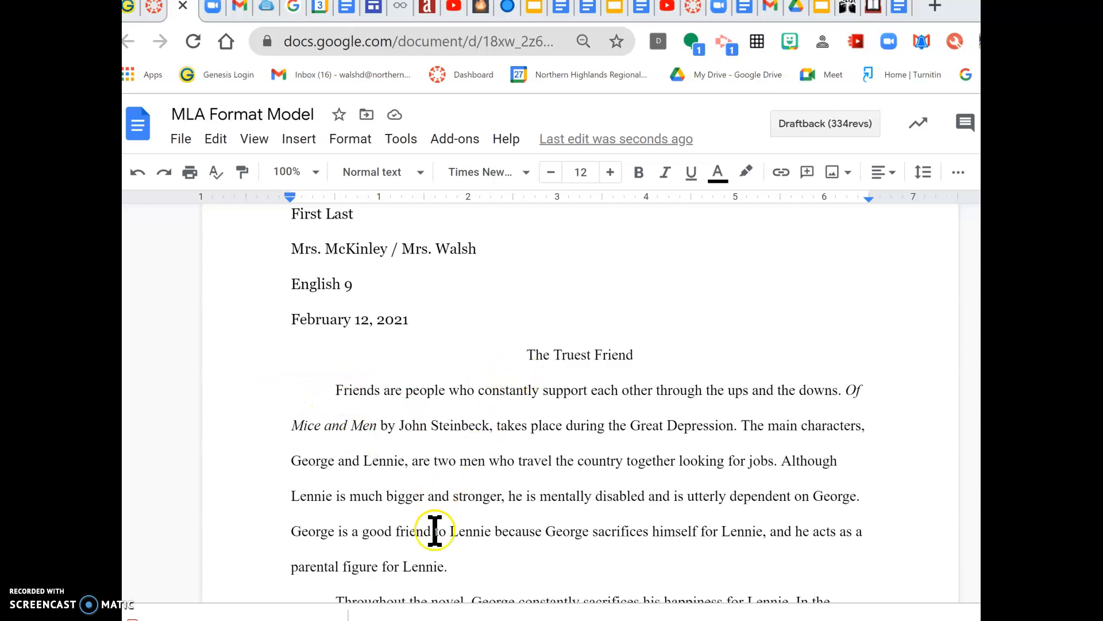
pyautogui.scroll(-3, 434, 541)
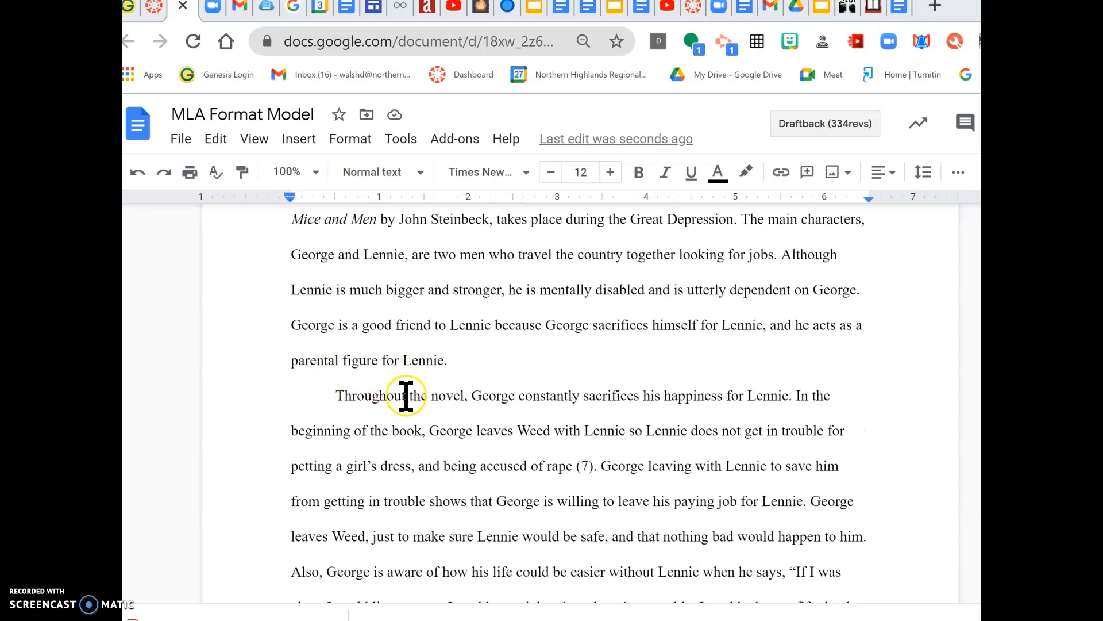
pyautogui.scroll(-1, 411, 489)
pyautogui.scroll(-6, 412, 489)
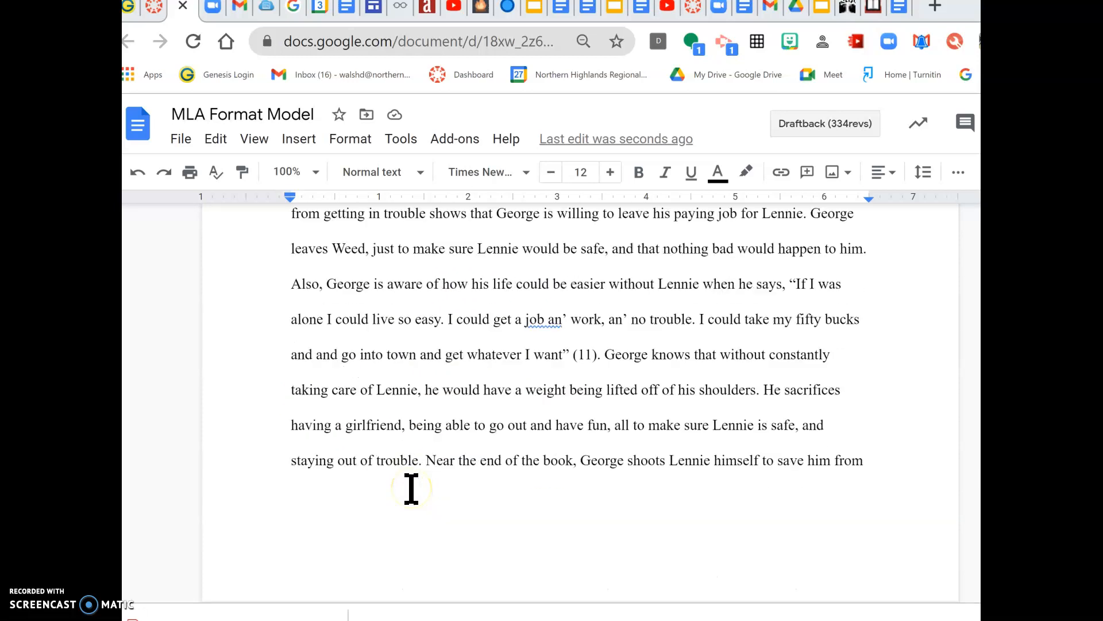
pyautogui.scroll(-5, 412, 489)
pyautogui.scroll(3, 411, 490)
pyautogui.click(469, 482)
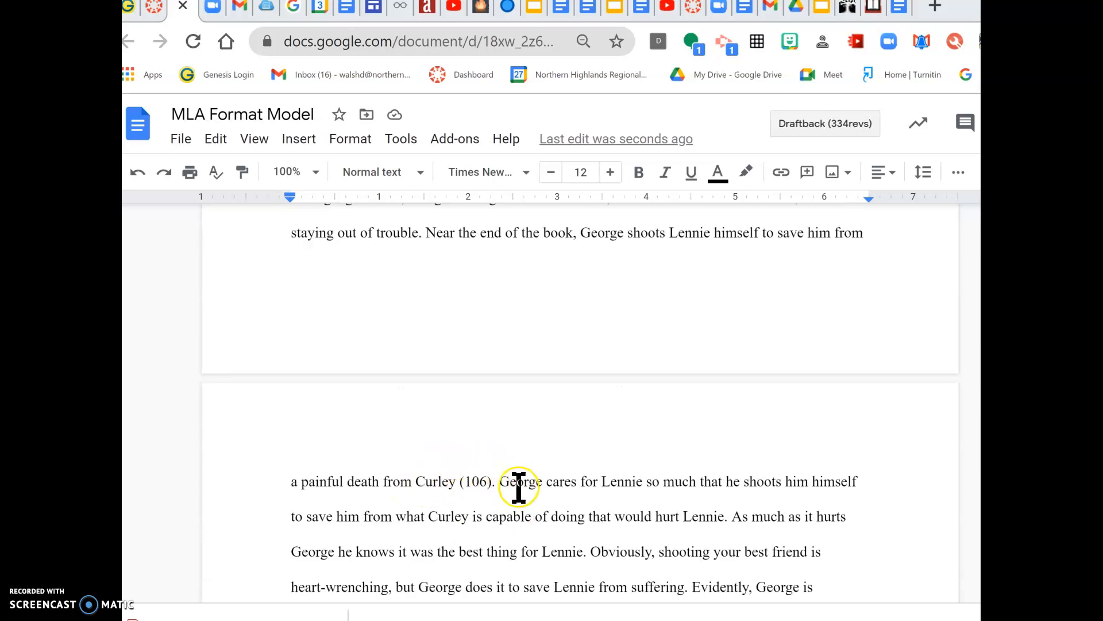
pyautogui.scroll(2, 501, 420)
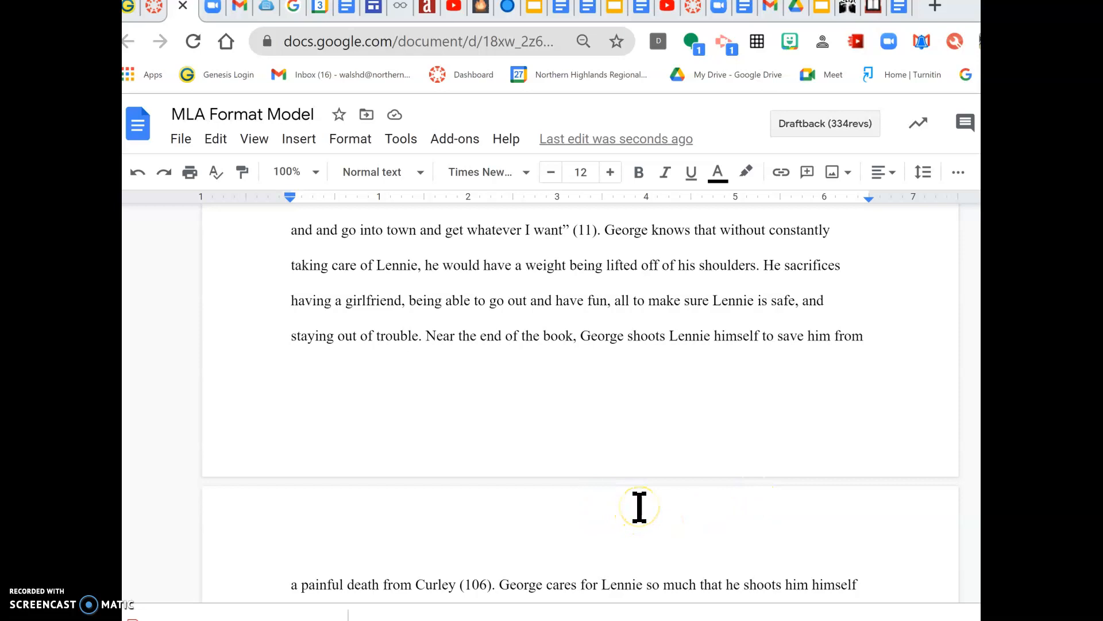
pyautogui.scroll(12, 640, 508)
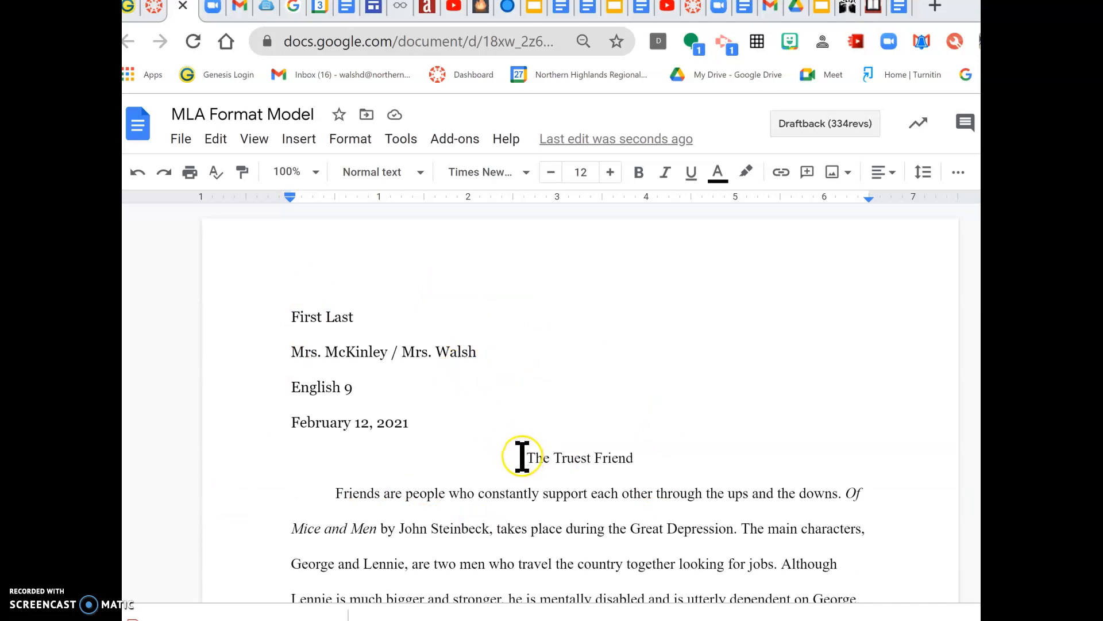
# Start editing the header on the second page and align it to the right.
pyautogui.scroll(-13, 522, 457)
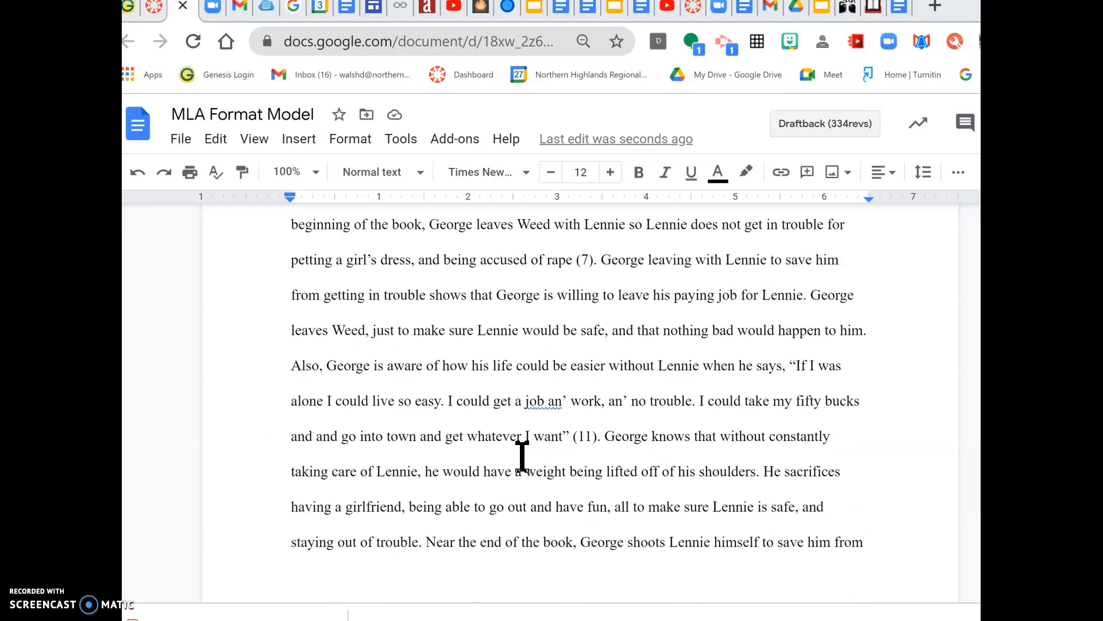
pyautogui.scroll(-1, 521, 457)
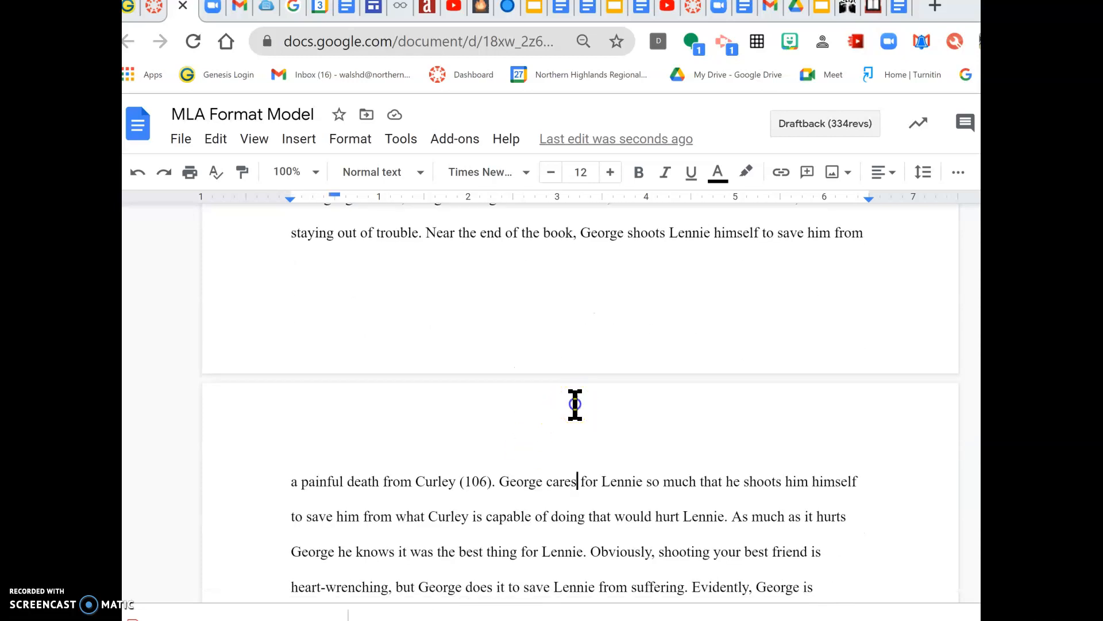
pyautogui.doubleClick(575, 405)
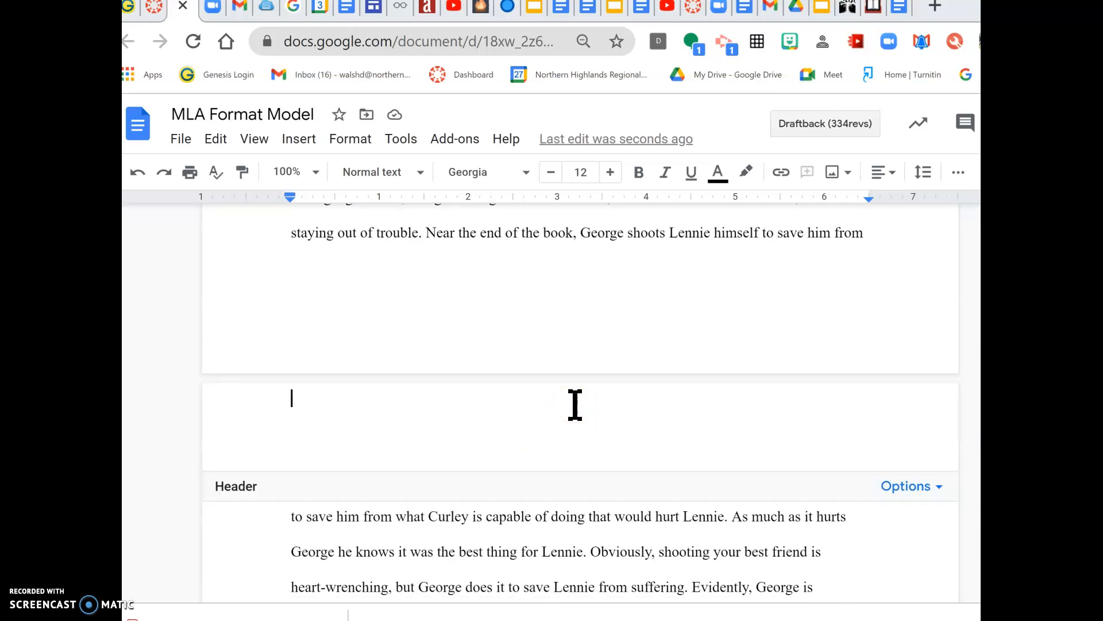
pyautogui.click(896, 178)
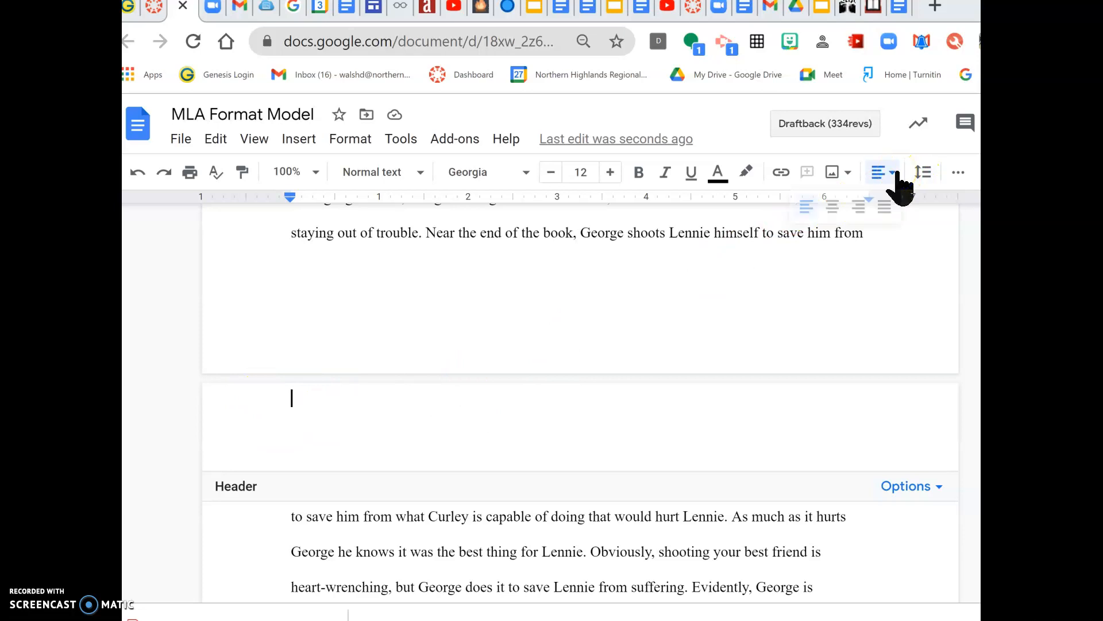
pyautogui.click(858, 206)
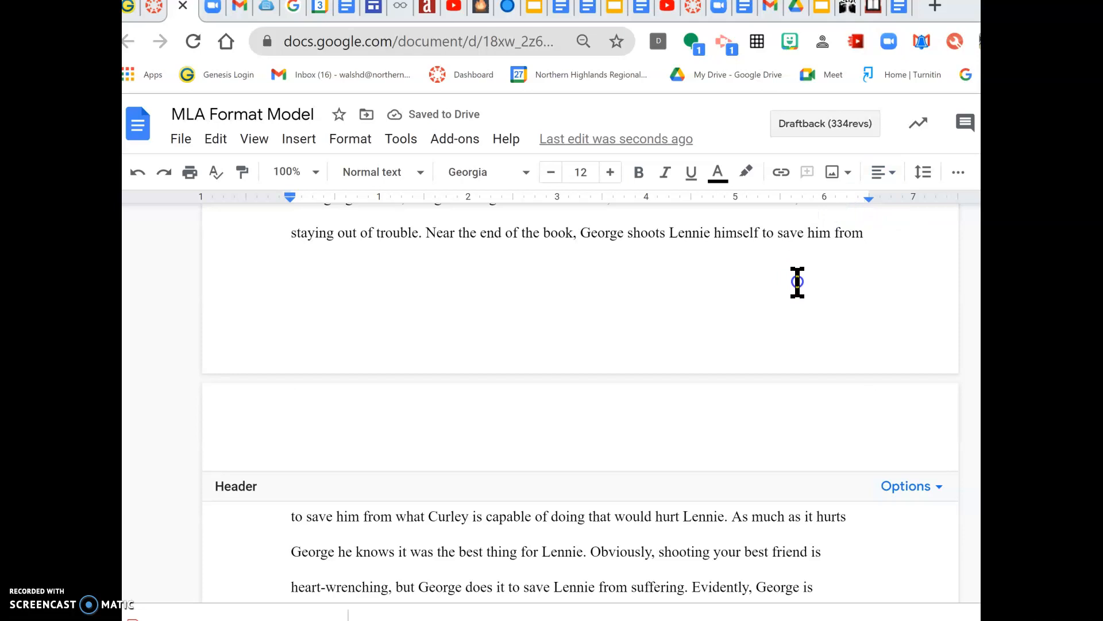
# Insert page numbers in the header starting at 1, without showing them on the first page.
pyautogui.click(299, 139)
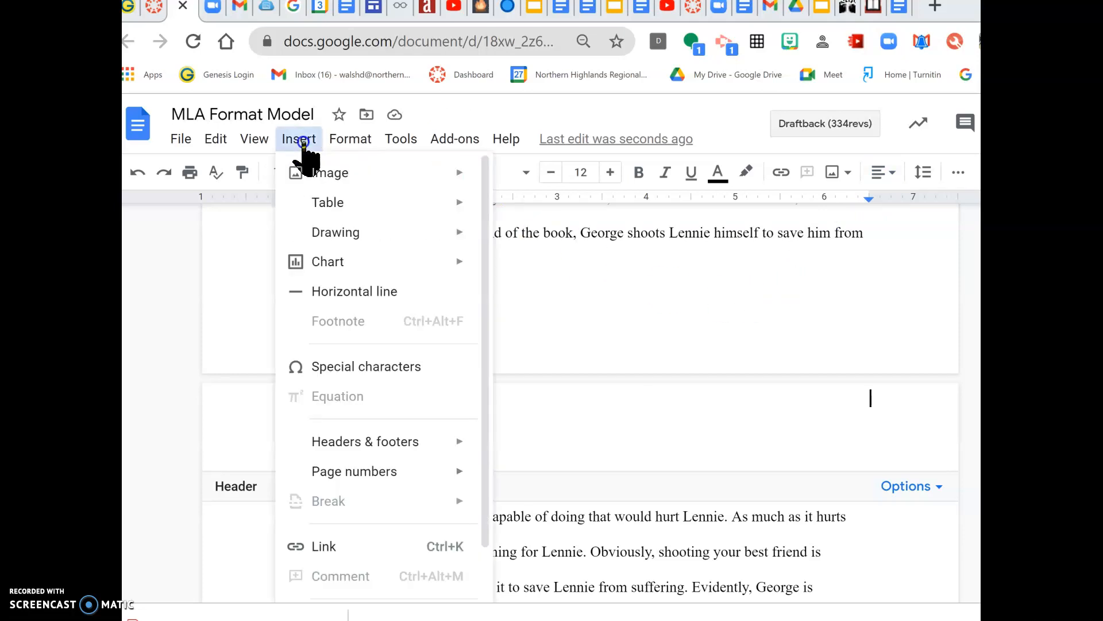
pyautogui.click(382, 483)
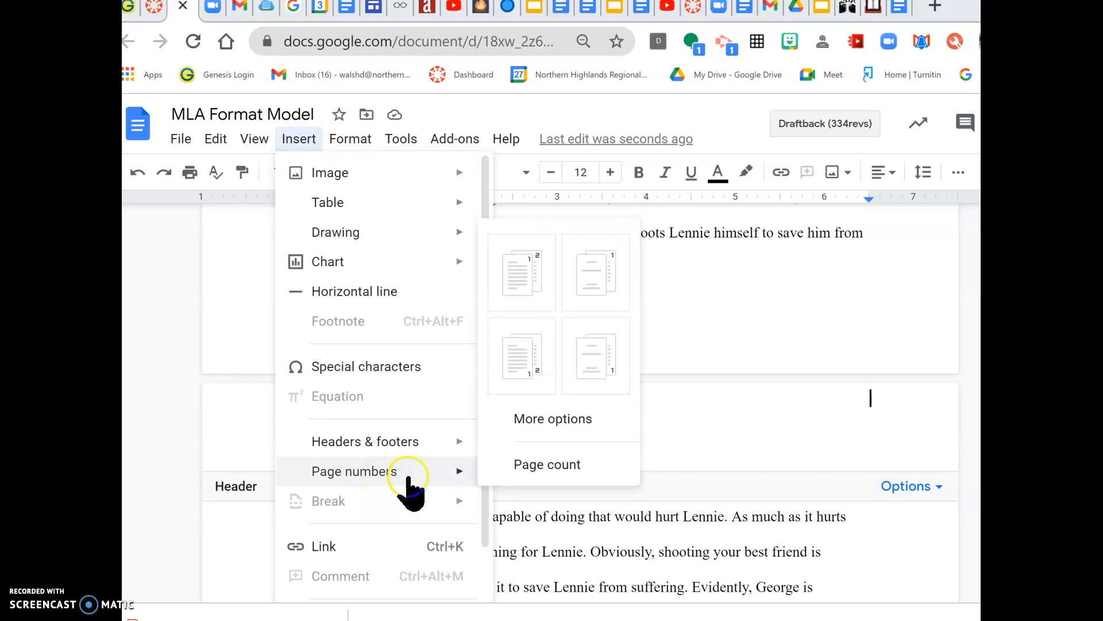
pyautogui.click(558, 422)
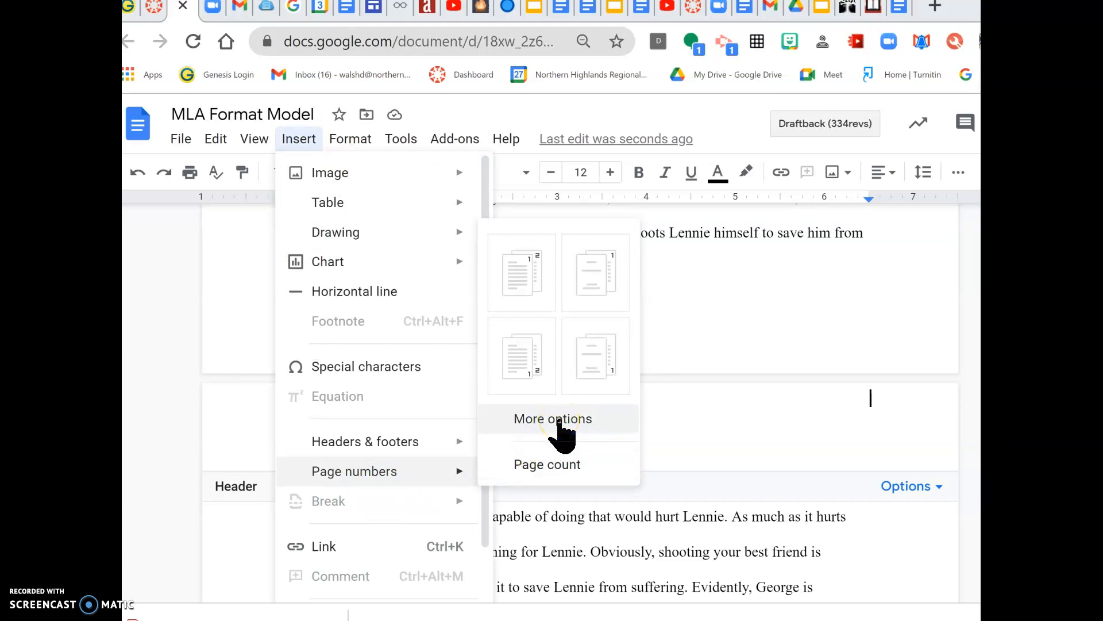
pyautogui.click(558, 421)
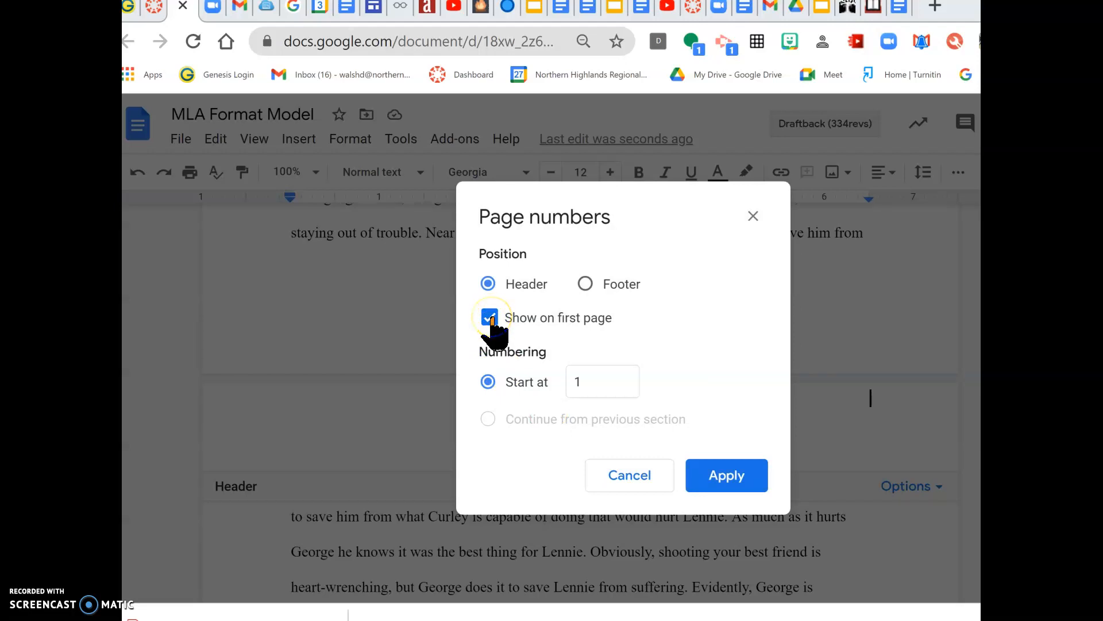
pyautogui.click(490, 318)
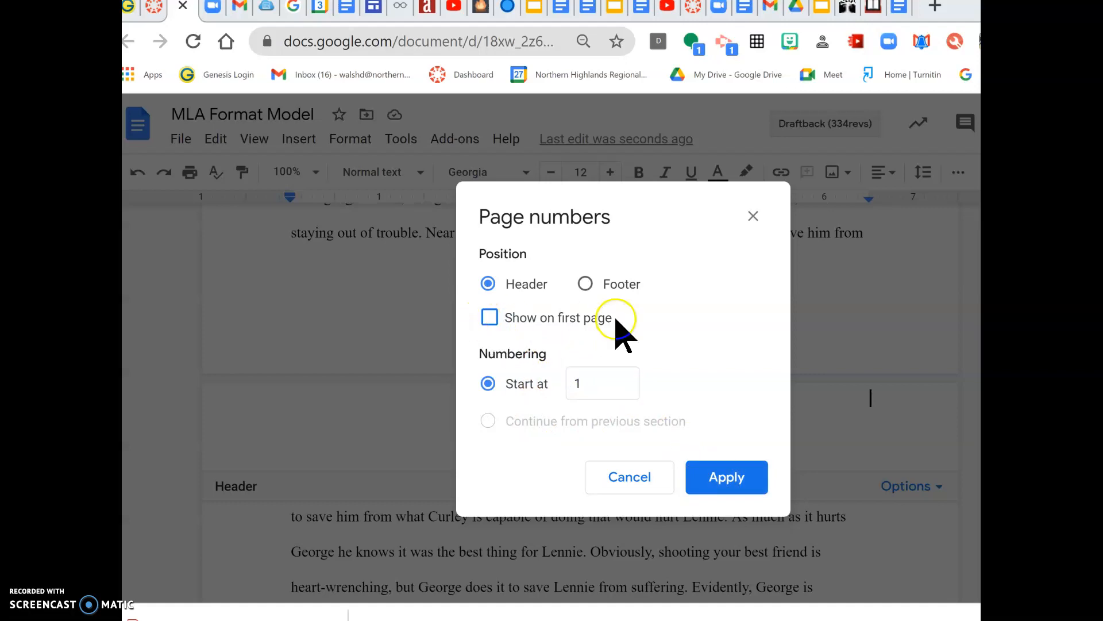
pyautogui.click(754, 481)
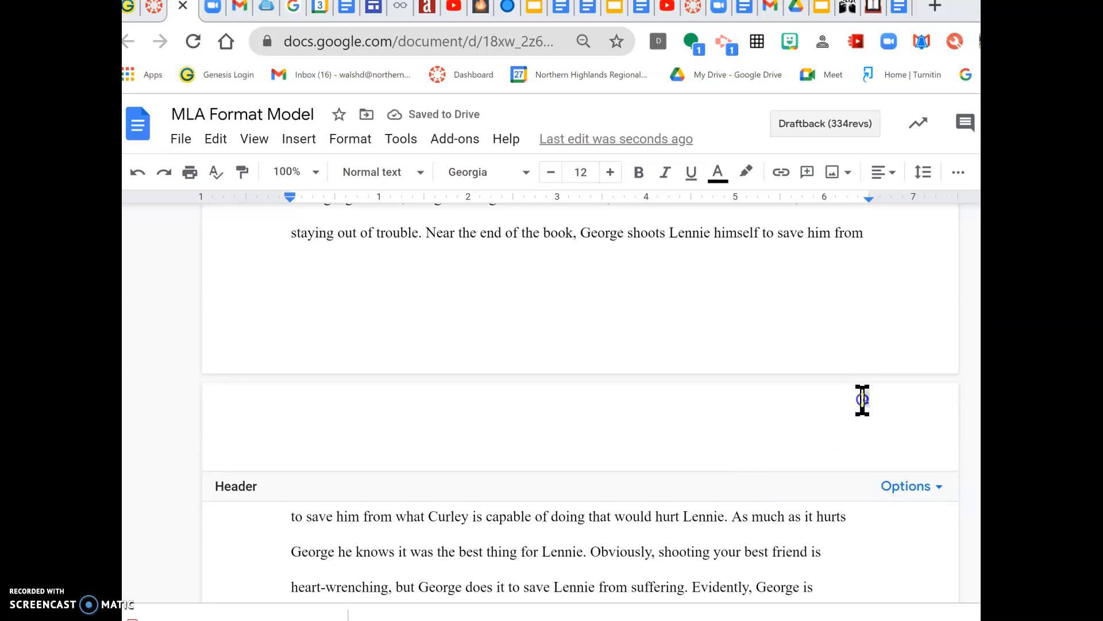
# Add the writer's last name before the page number in the second page's header and compare it with the first page.
pyautogui.click(919, 403)
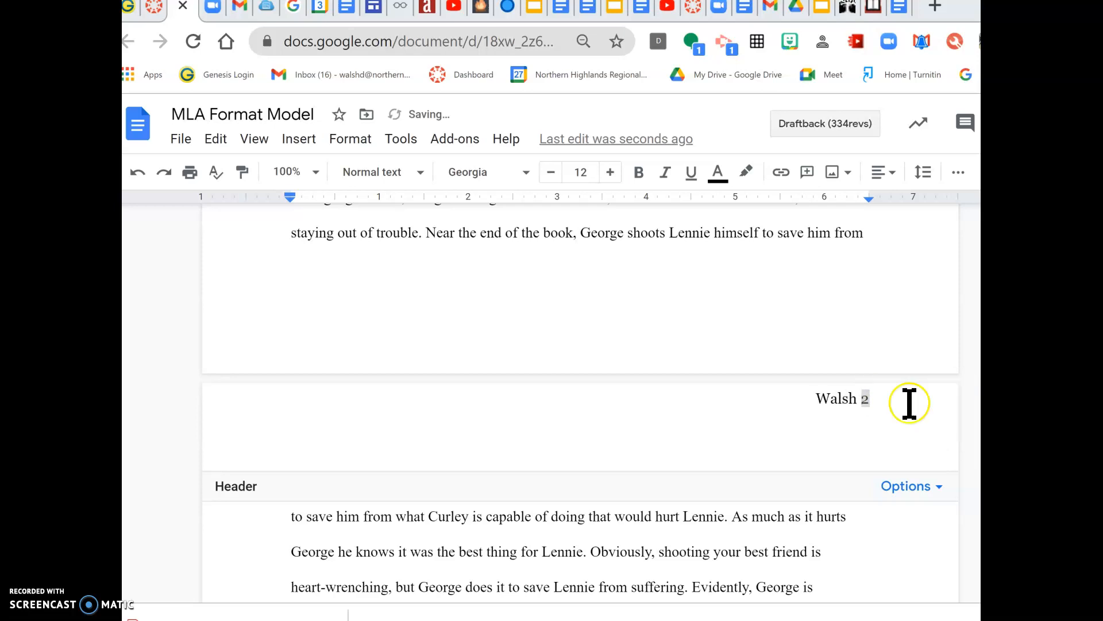
pyautogui.click(796, 541)
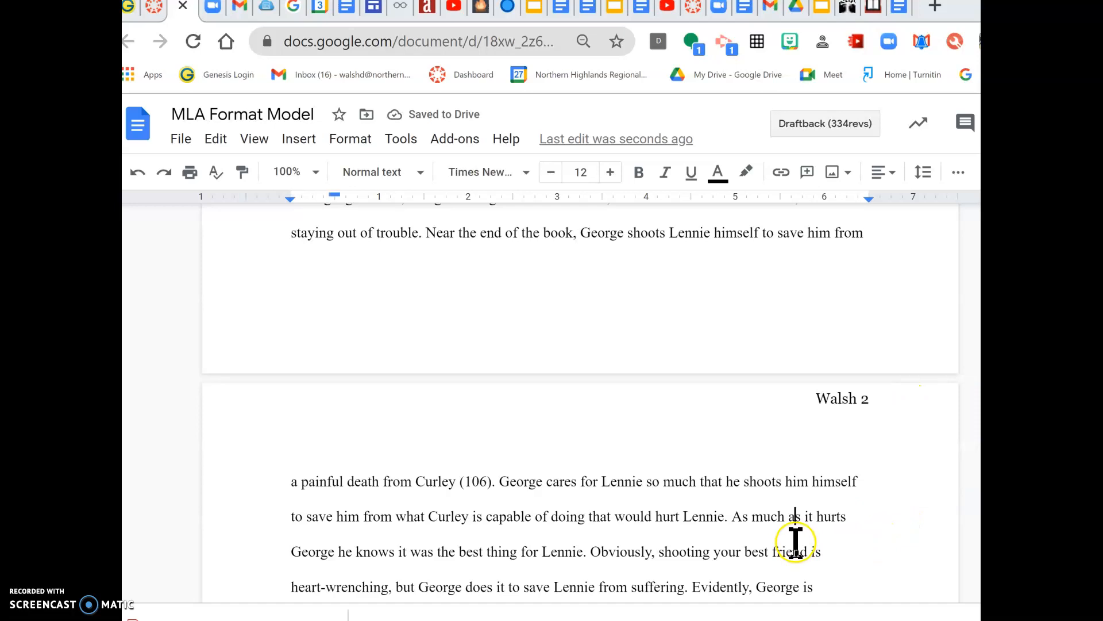
pyautogui.scroll(12, 741, 517)
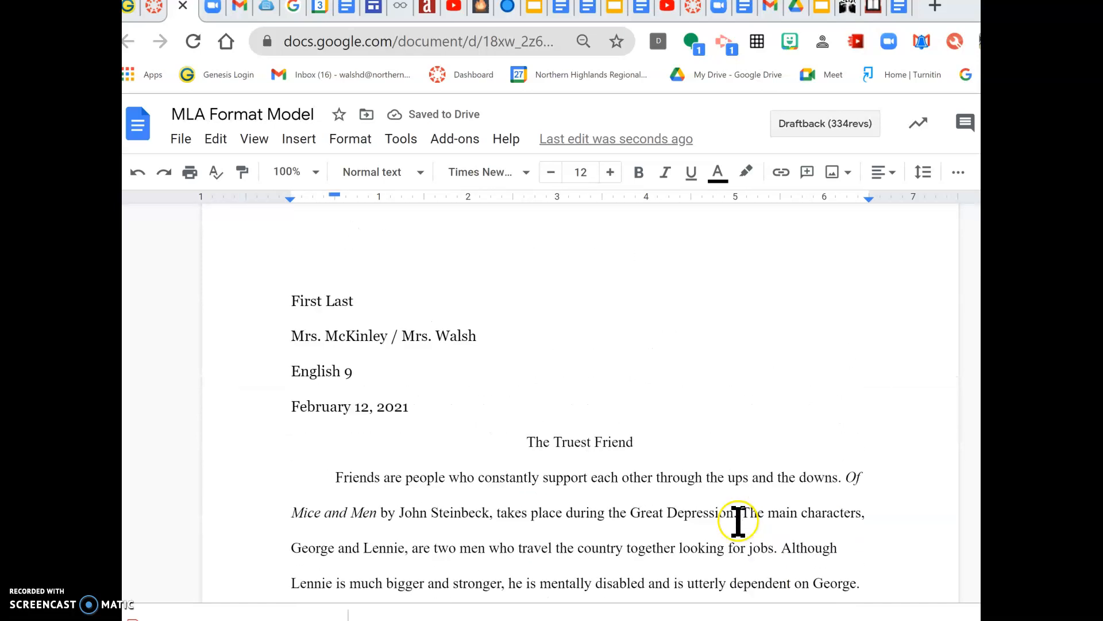
pyautogui.scroll(2, 738, 521)
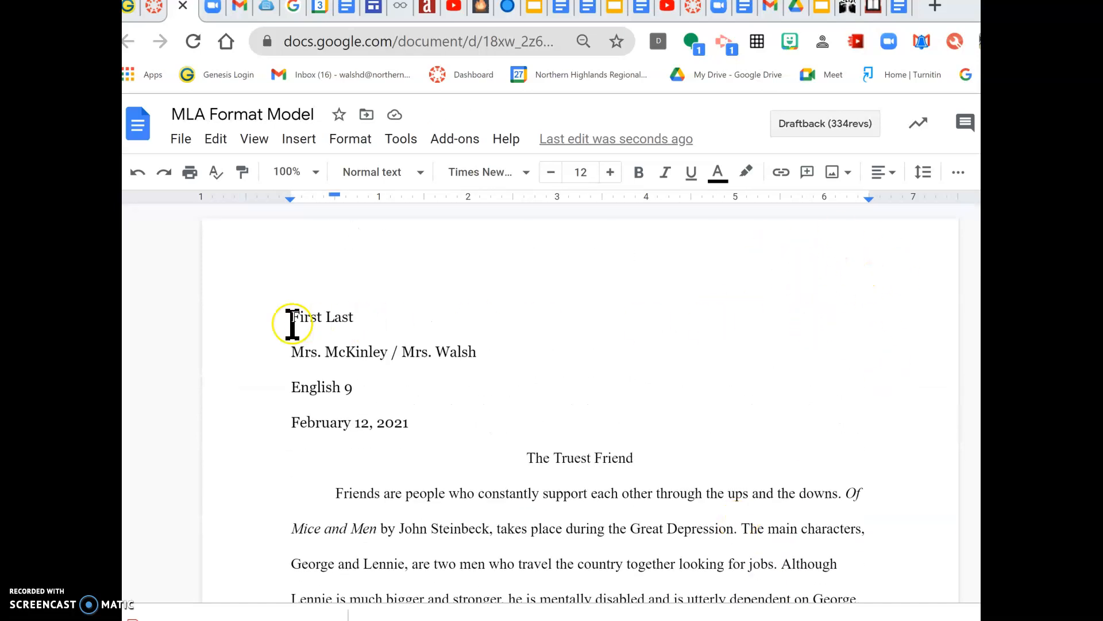
pyautogui.scroll(-2, 559, 385)
pyautogui.scroll(-15, 569, 391)
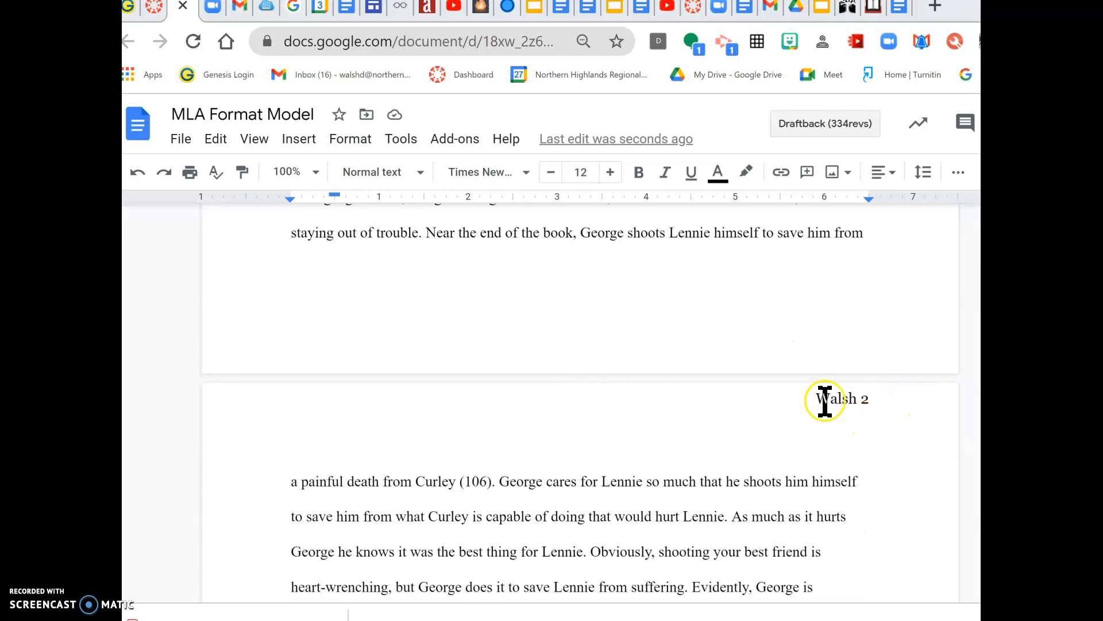
# Add blank lines after the essay's last paragraph until the text continues onto a third page.
pyautogui.scroll(-2, 757, 439)
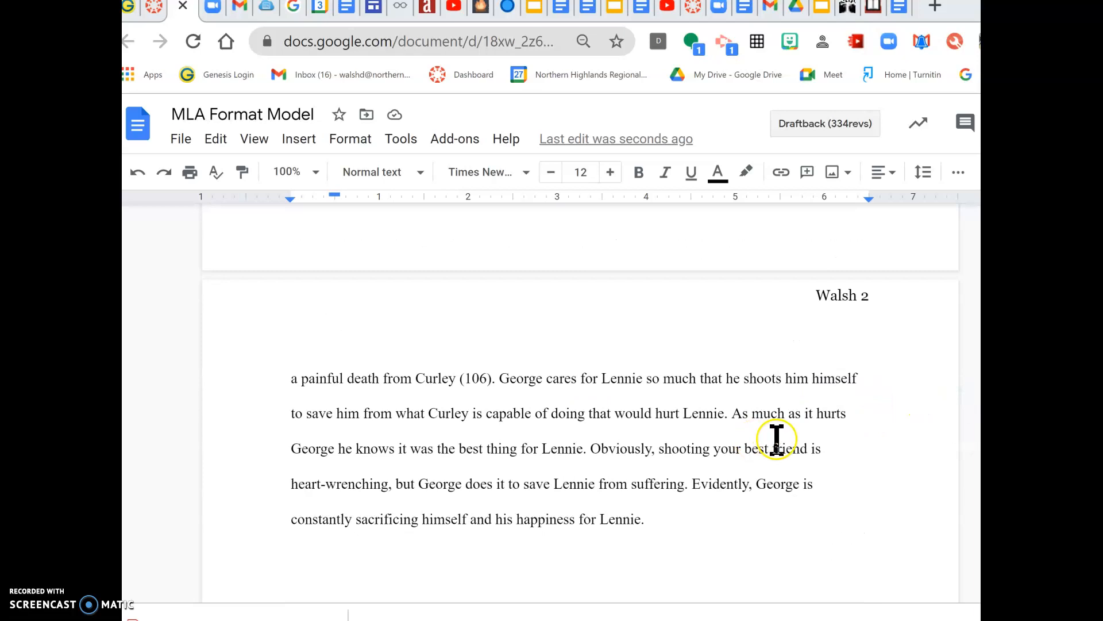
pyautogui.scroll(-6, 773, 440)
pyautogui.scroll(3, 771, 440)
pyautogui.click(703, 329)
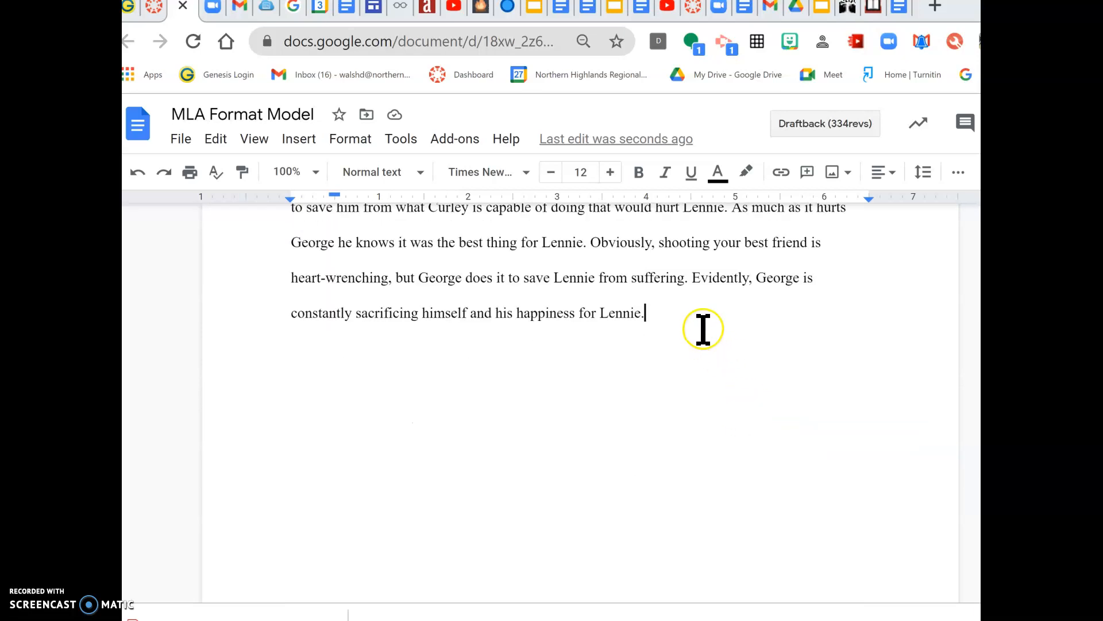
pyautogui.press('Return')
pyautogui.press('Return')
pyautogui.press('Return')
pyautogui.press('Return')
pyautogui.press('Return')
pyautogui.press('Return')
pyautogui.press('Return')
pyautogui.press('Return')
pyautogui.press('Return')
pyautogui.press('Return')
pyautogui.press('Return')
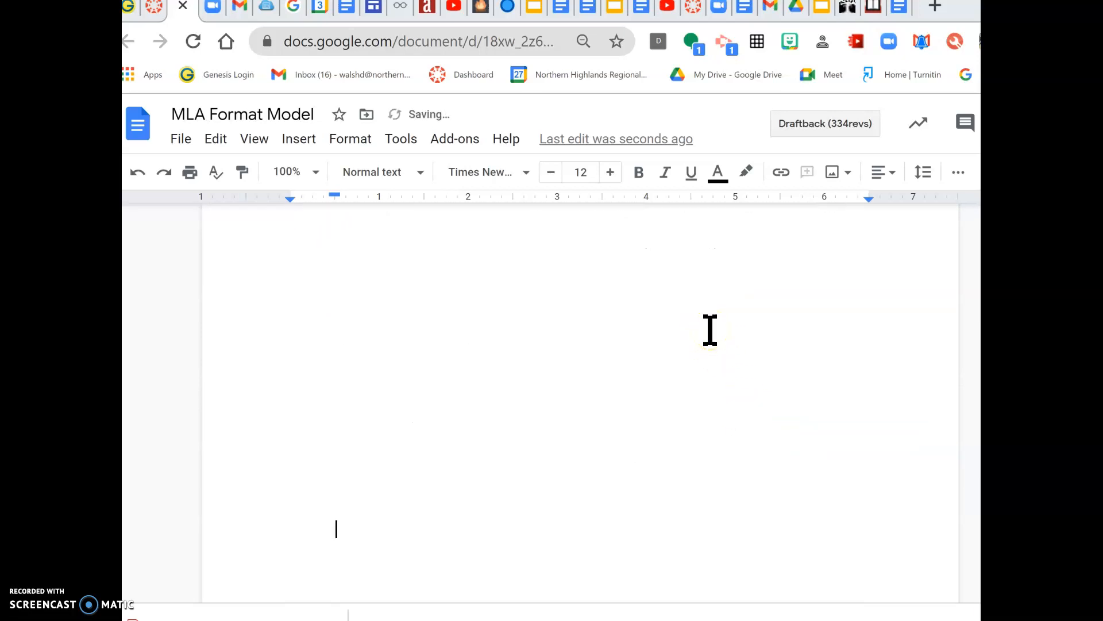
pyautogui.press('Return')
pyautogui.press('Return')
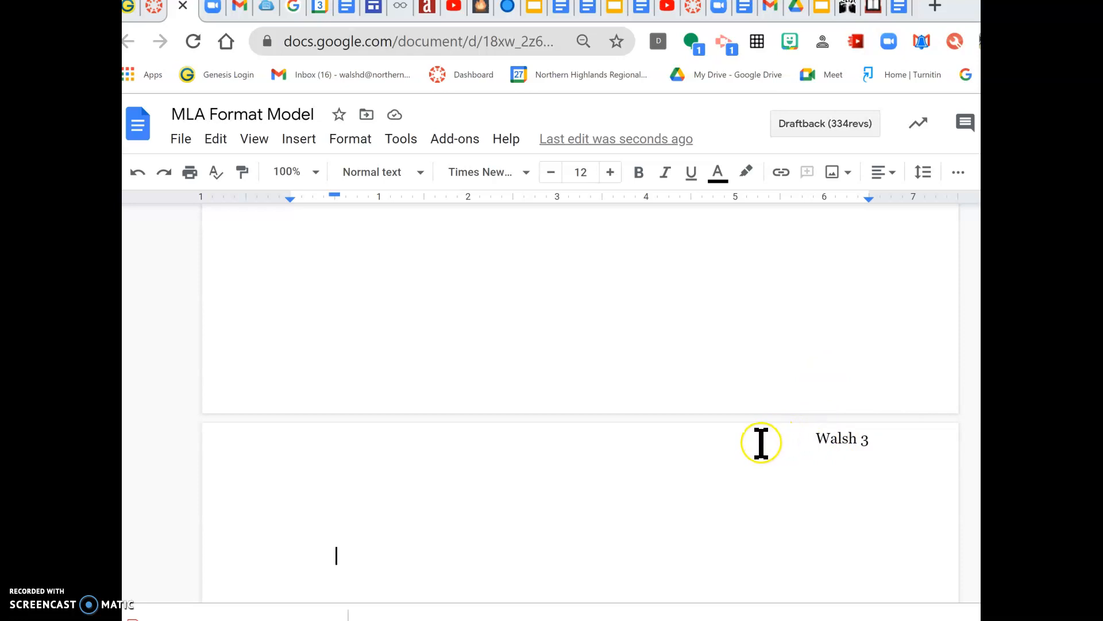
pyautogui.scroll(5, 753, 443)
pyautogui.scroll(15, 751, 443)
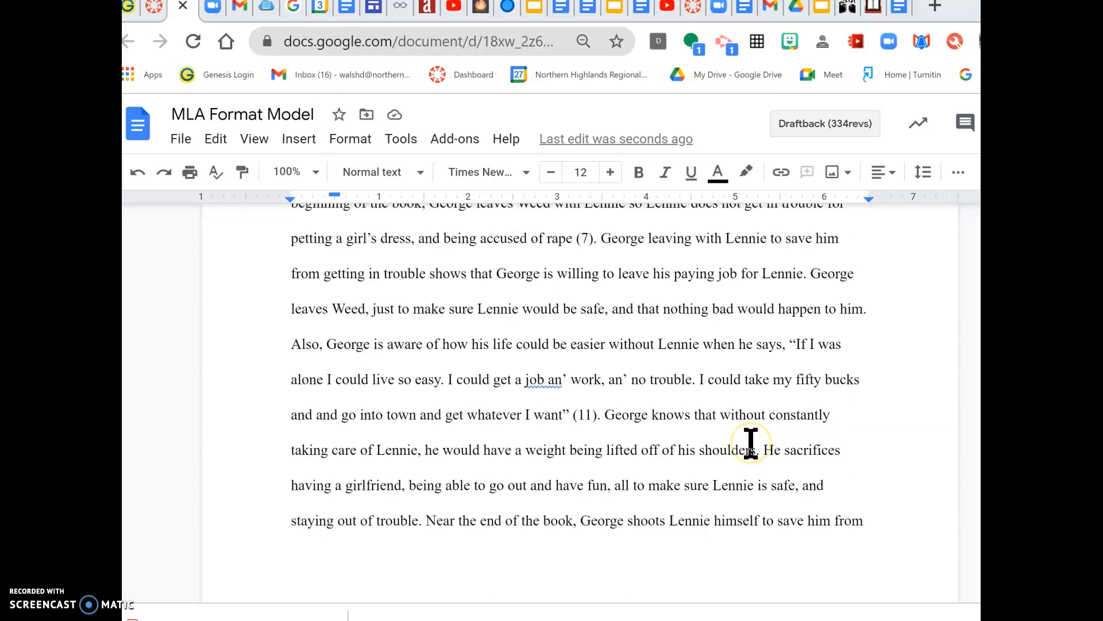
pyautogui.scroll(-4, 751, 443)
pyautogui.scroll(4, 751, 443)
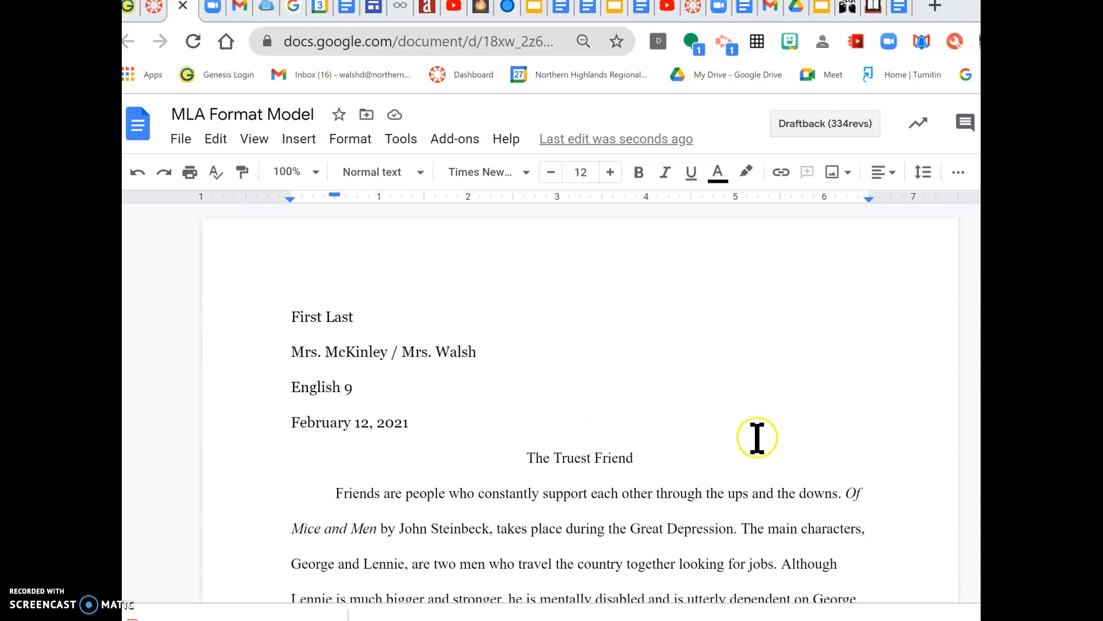